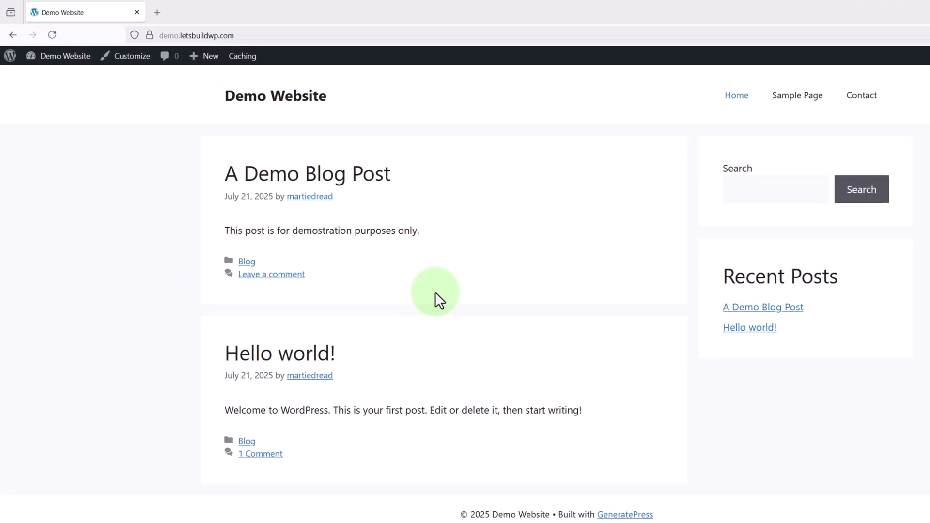
From the dashboard's Pages list, add a page titled 'Home' and publish it
mouse_move(65, 56)
left_click(76, 71)
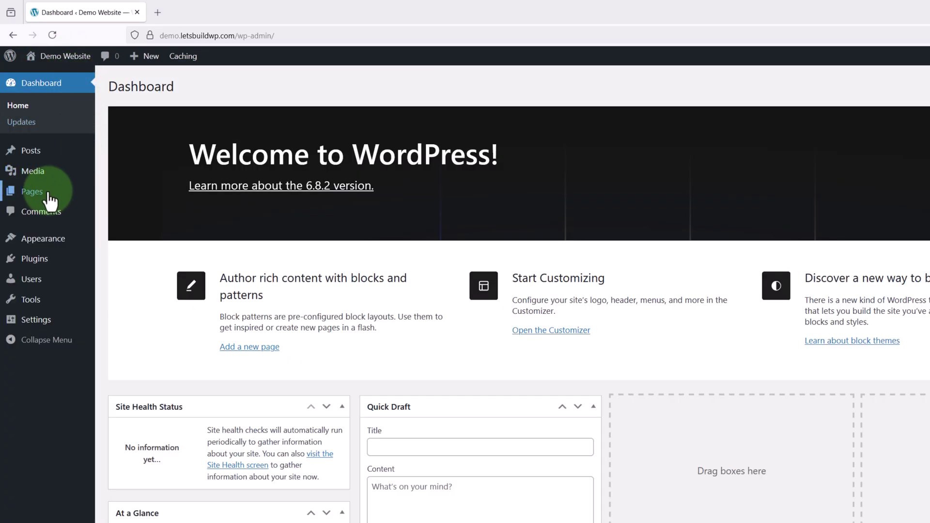
left_click(38, 192)
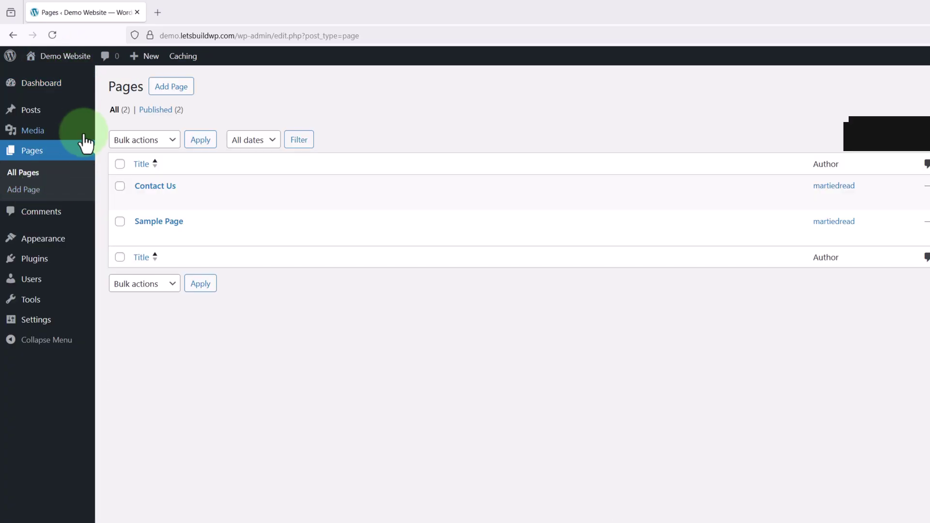
left_click(166, 91)
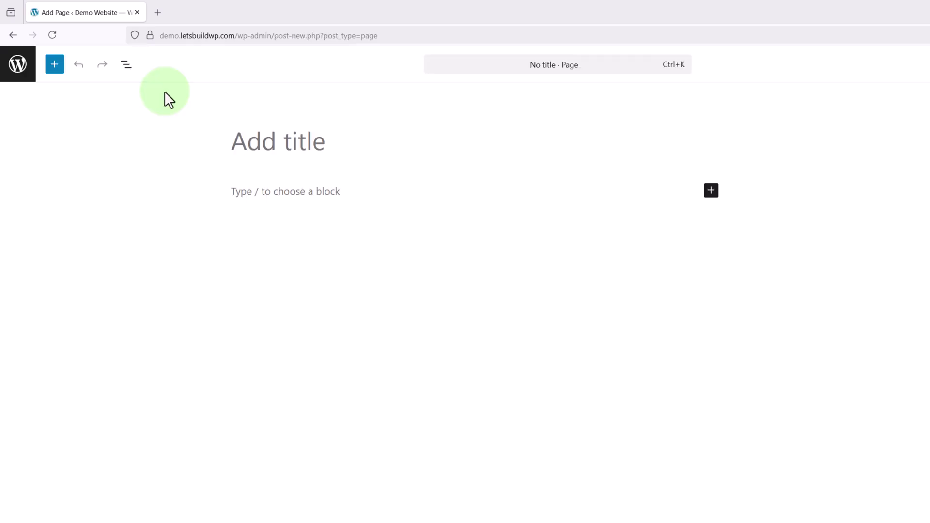
type("Home")
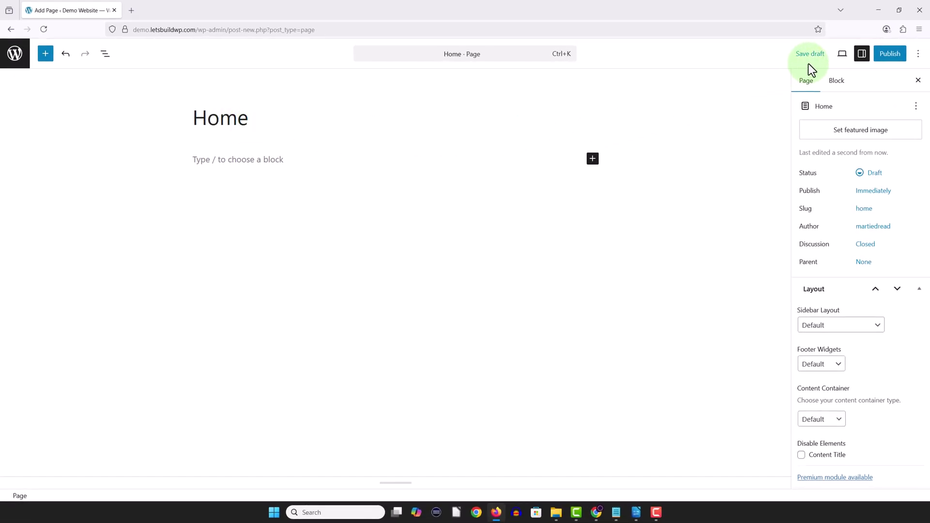
left_click(883, 58)
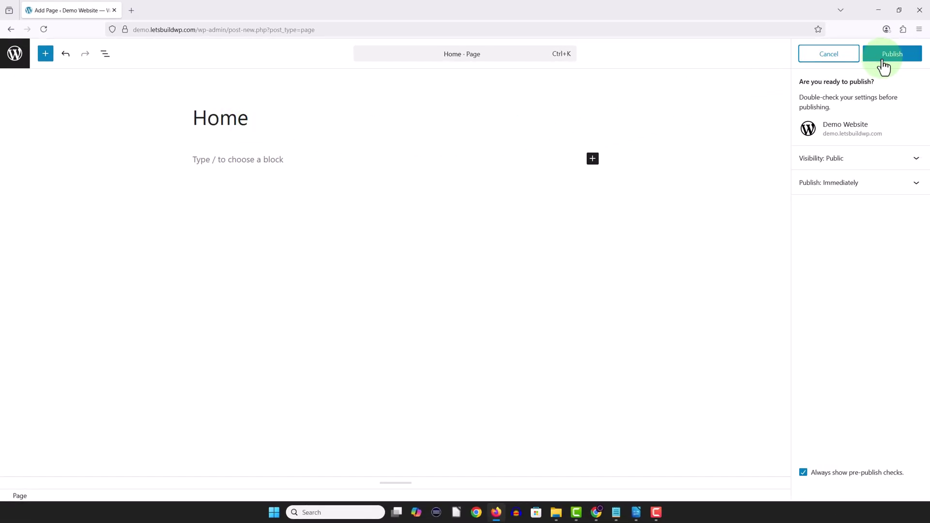
left_click(884, 58)
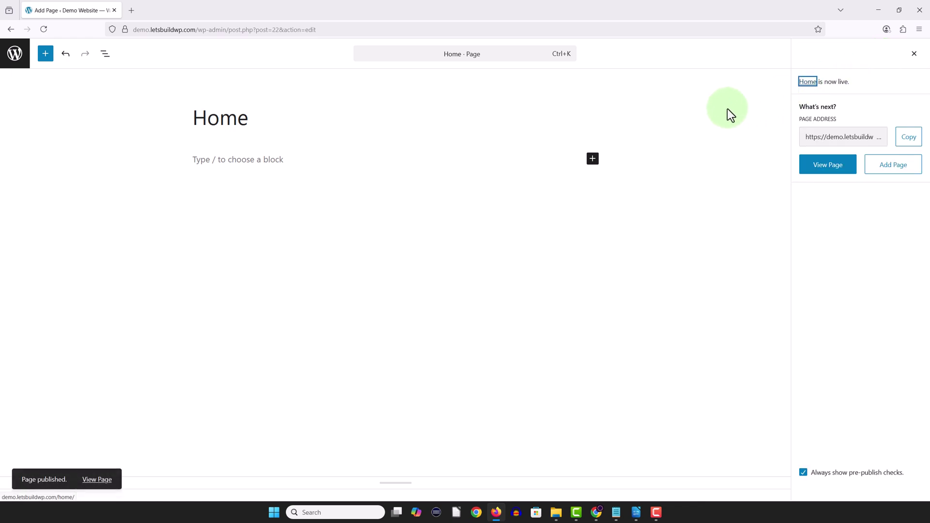
Add another page titled 'Blog' and publish it
left_click(16, 57)
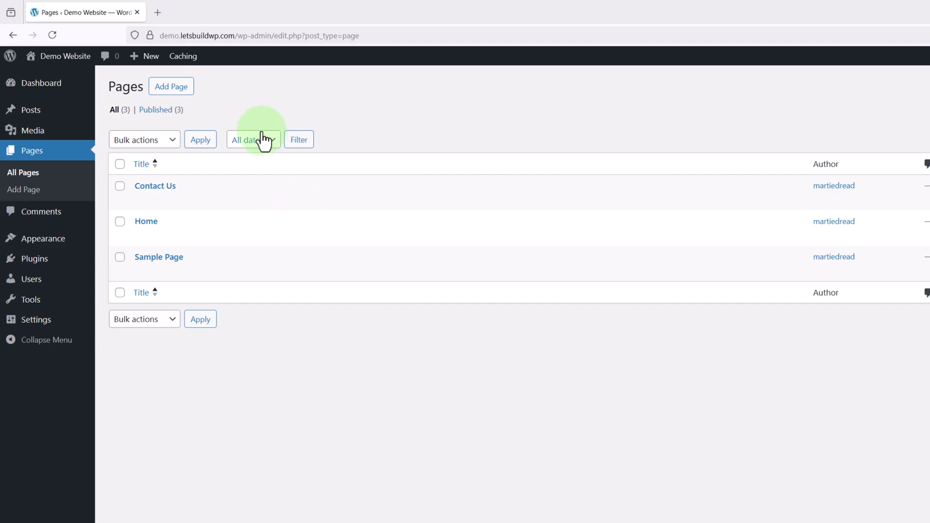
left_click(187, 101)
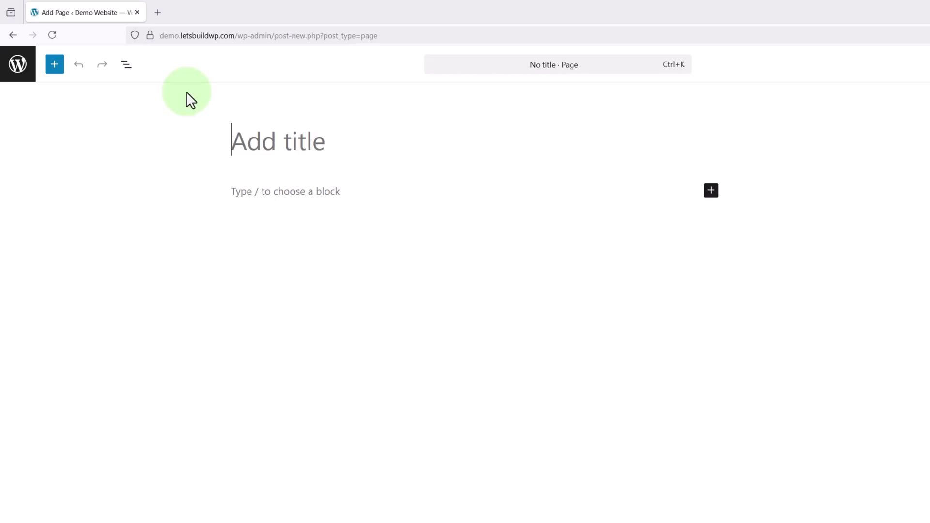
type("Blog")
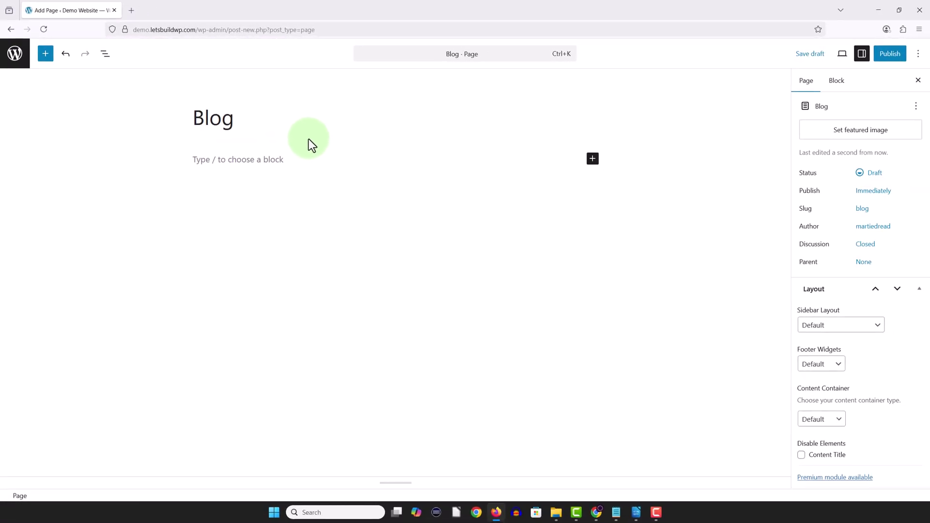
left_click(889, 57)
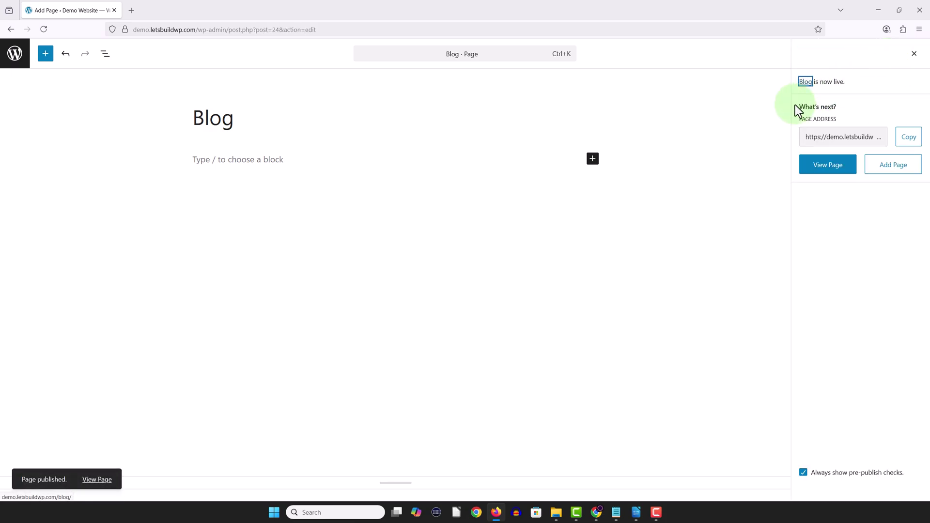
In Reading settings, set a static Homepage 'Home' and Posts page 'Blog', then save
left_click(20, 64)
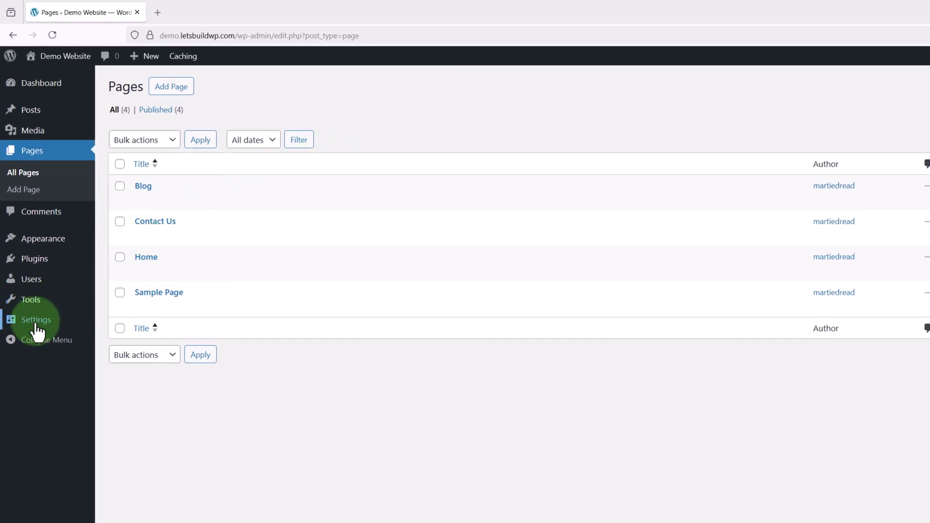
mouse_move(36, 319)
left_click(115, 355)
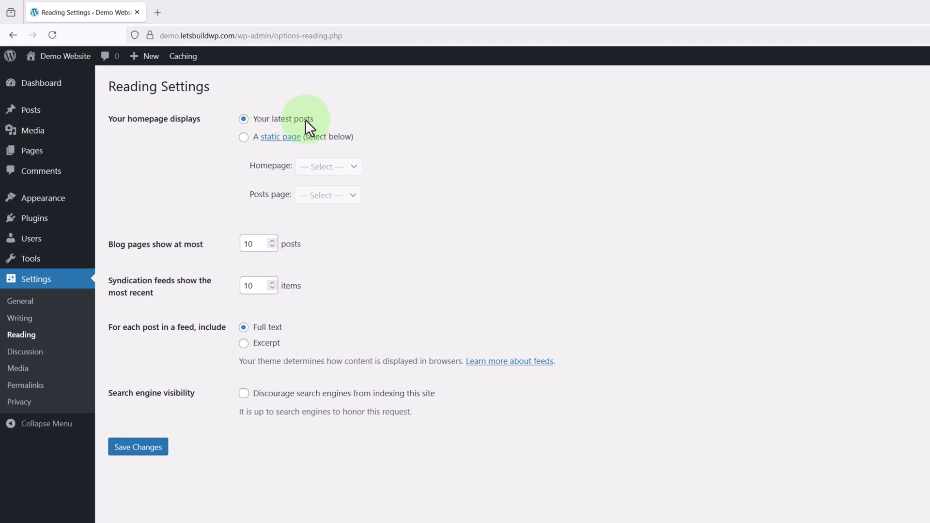
left_click(244, 137)
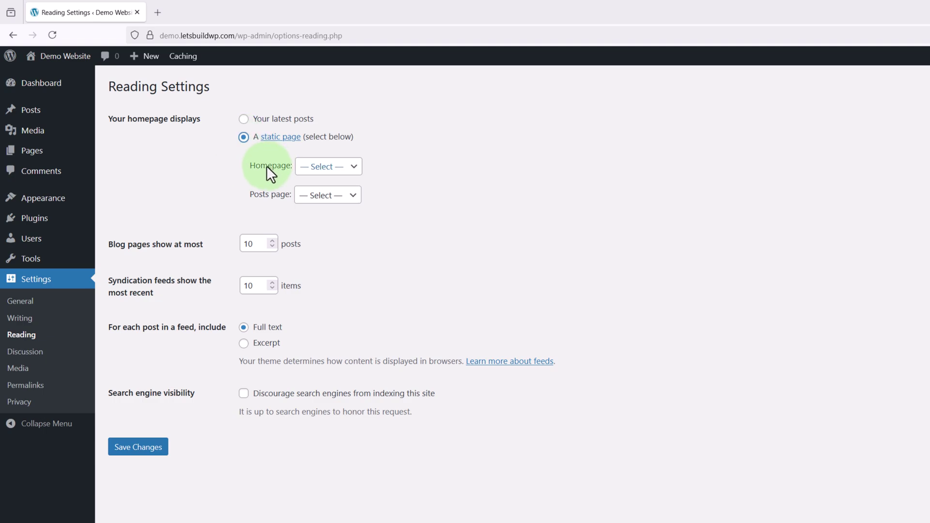
left_click(326, 168)
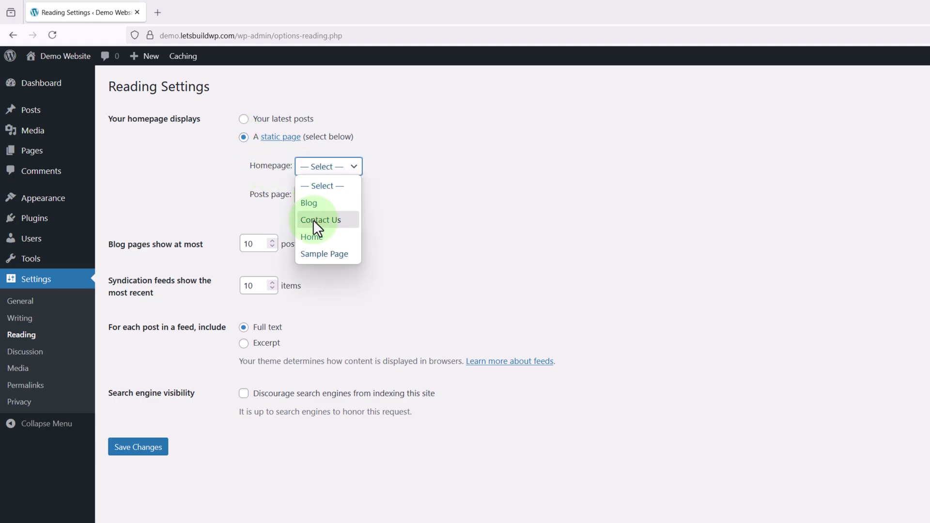
left_click(320, 240)
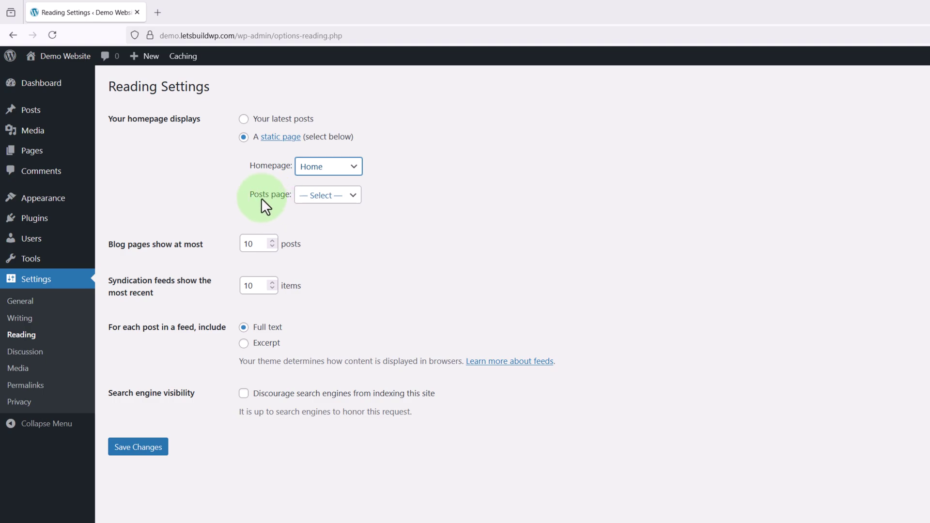
left_click(328, 196)
left_click(318, 232)
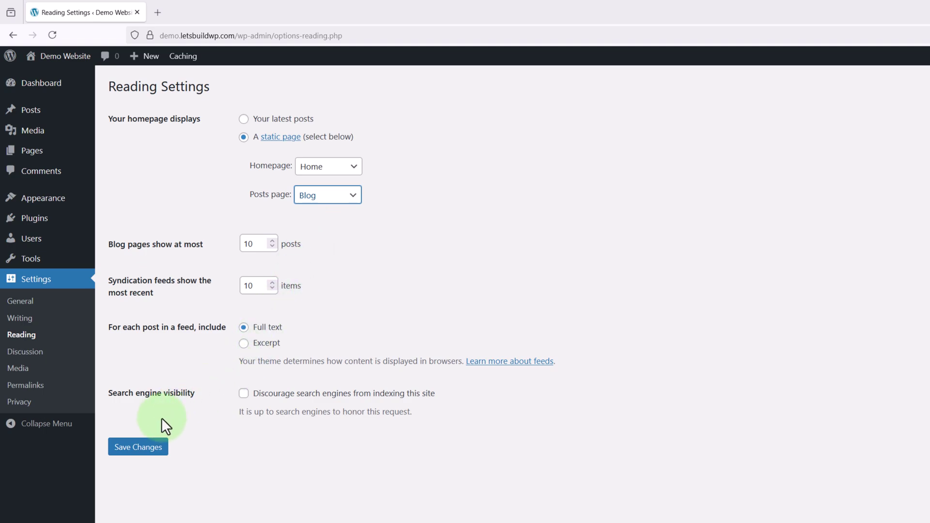
left_click(145, 450)
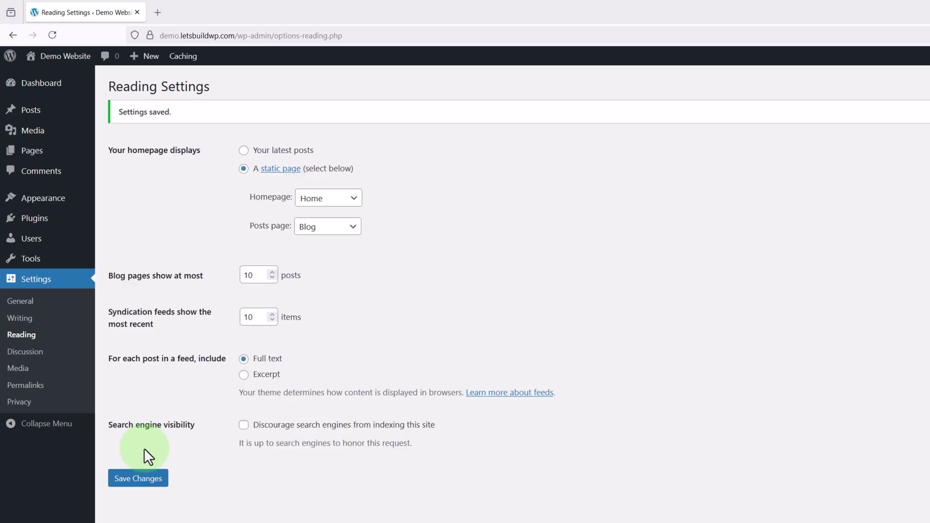
Visit the live site's front page, then load its /blog address
left_click(79, 62)
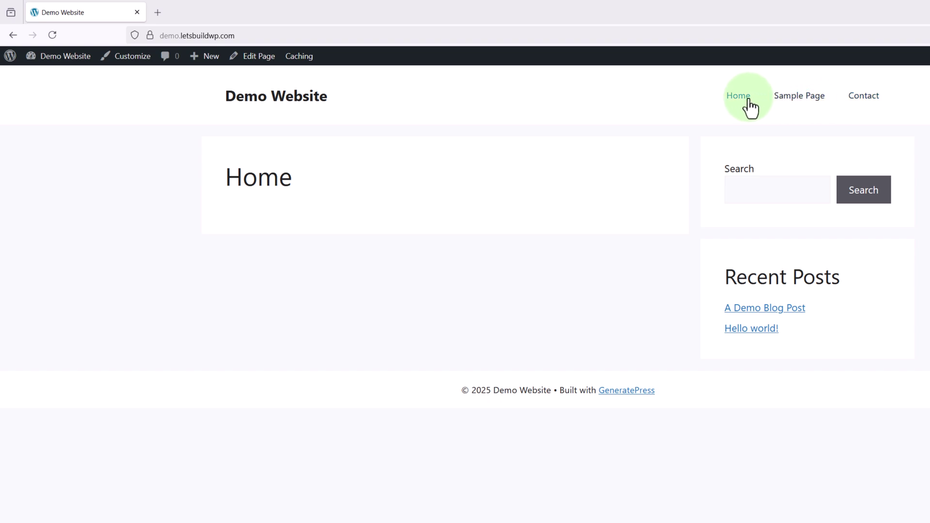
left_click(288, 35)
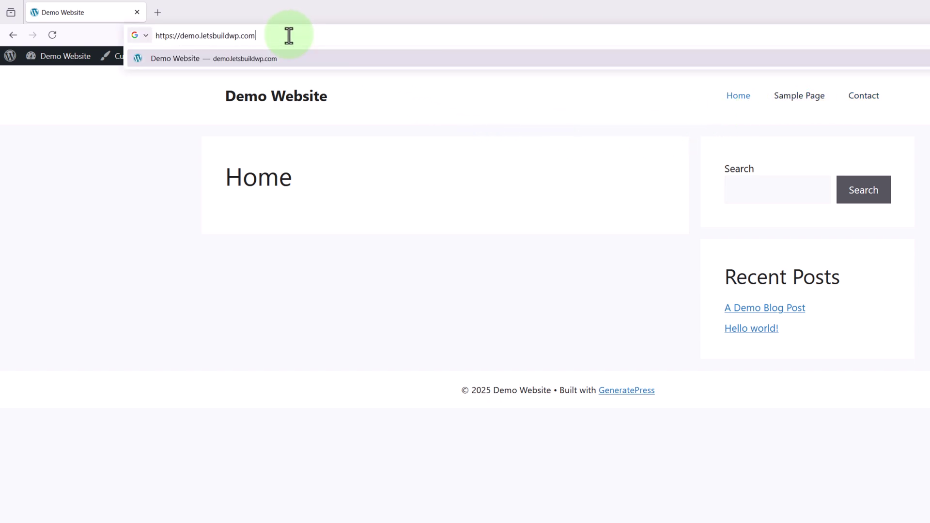
type("/blog")
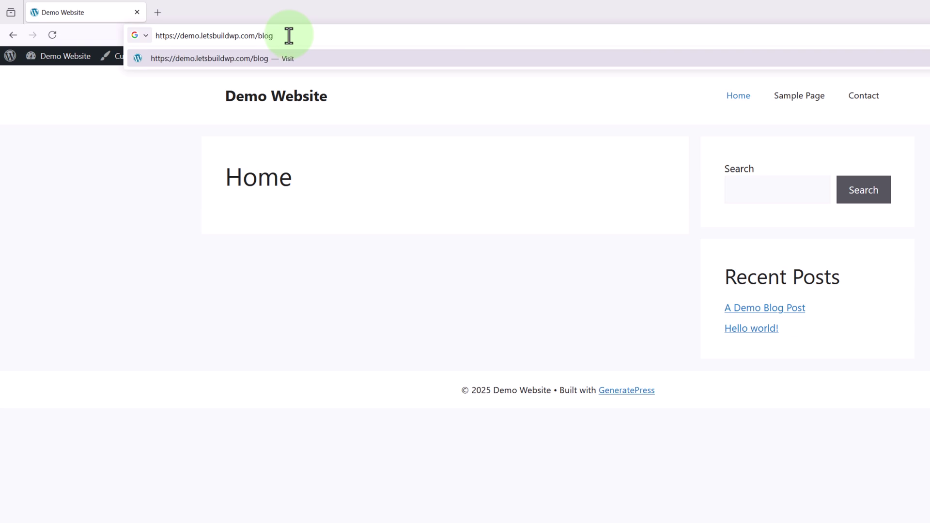
key("Return")
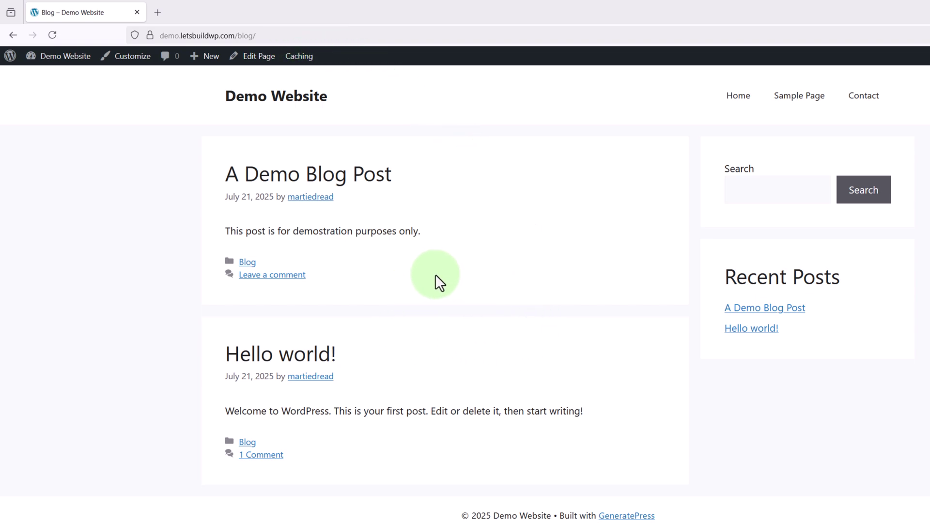
Return to the homepage via the 'Demo Website' site title
left_click(289, 105)
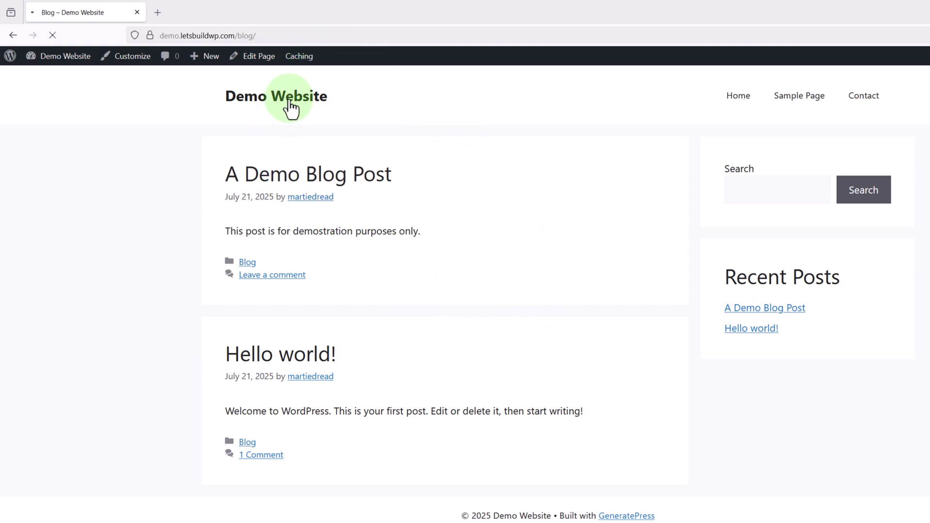